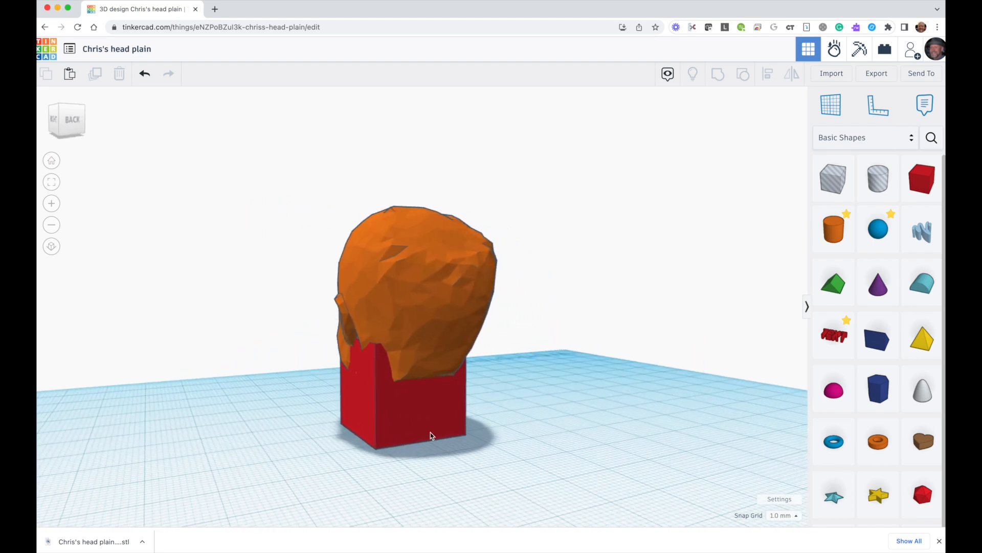
Step: Move the red box under the head about 6 mm toward the back of the head
drag(433, 435, 503, 439)
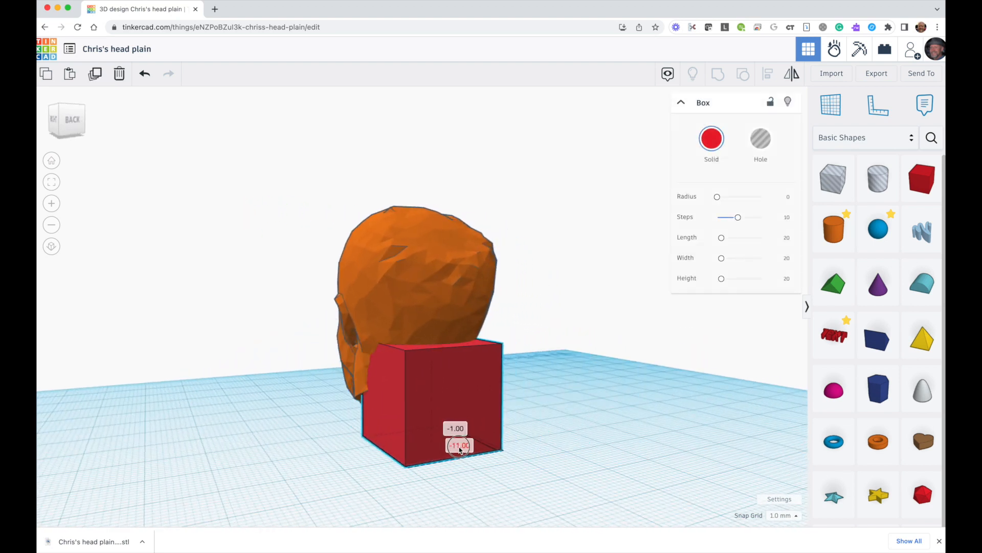
drag(448, 442, 448, 442)
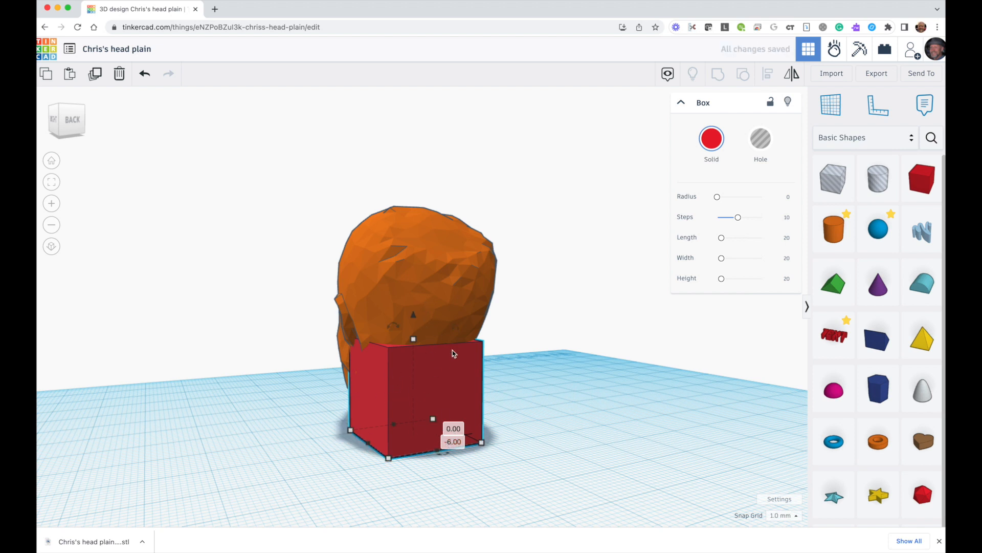
right_drag(182, 233, 415, 237)
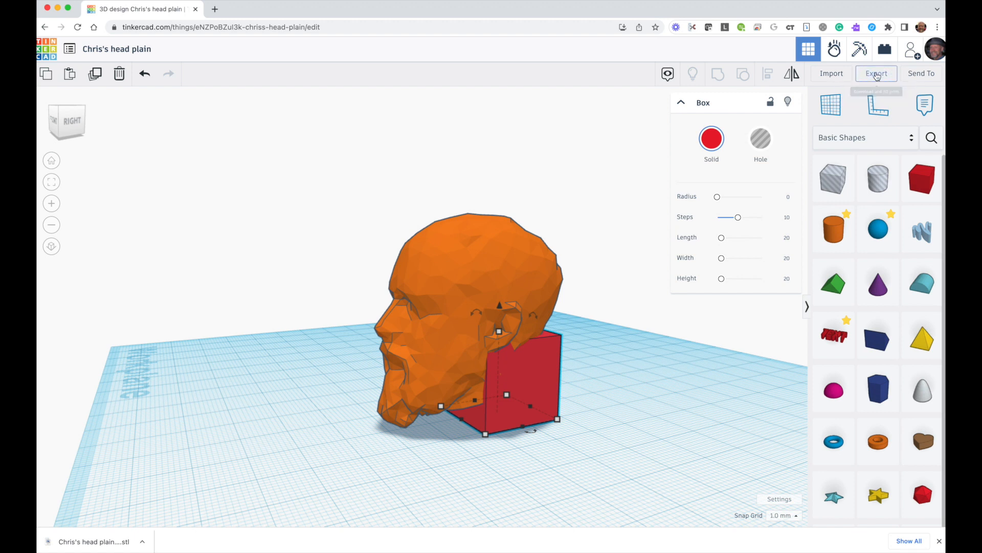
Step: Export everything in the design as an STL file for 3D printing
click(876, 75)
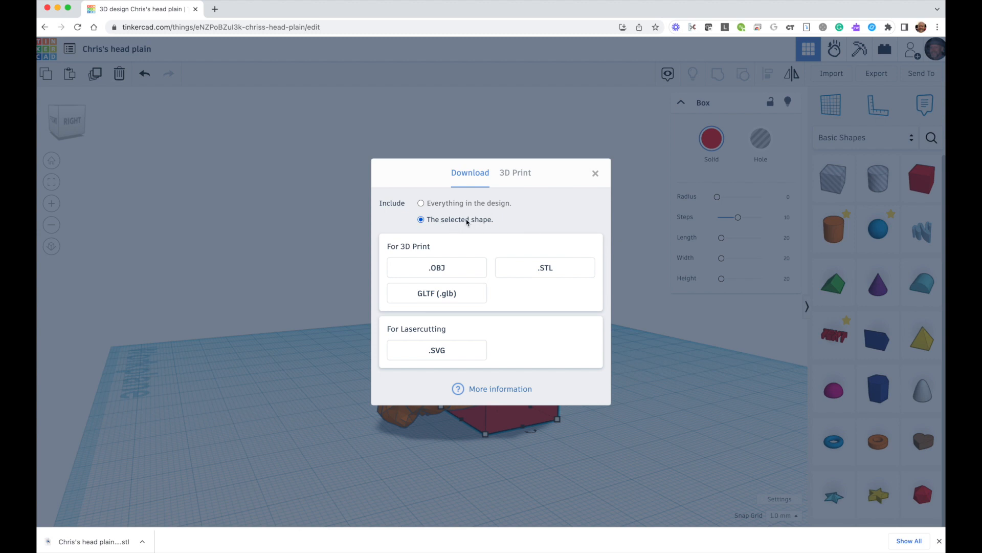
click(422, 204)
click(545, 268)
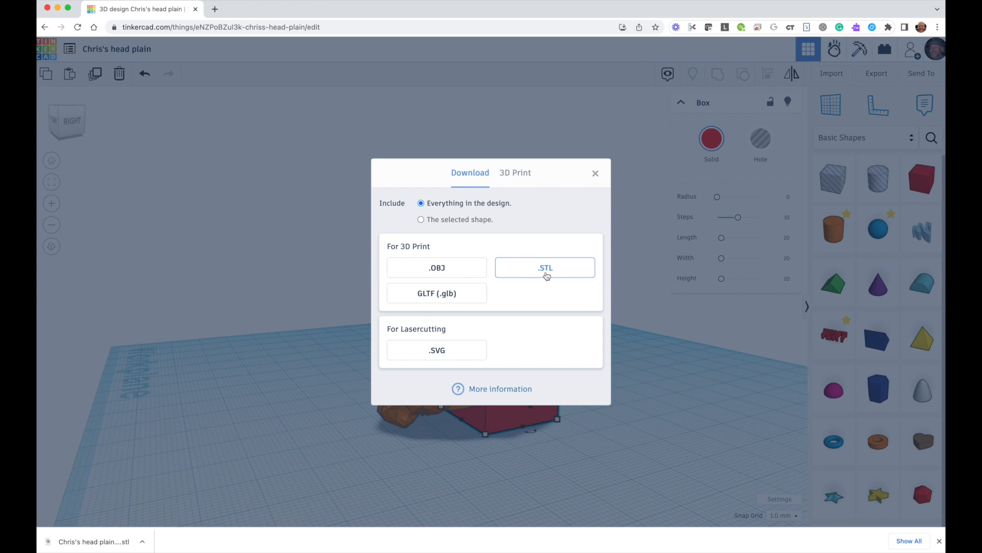
click(545, 268)
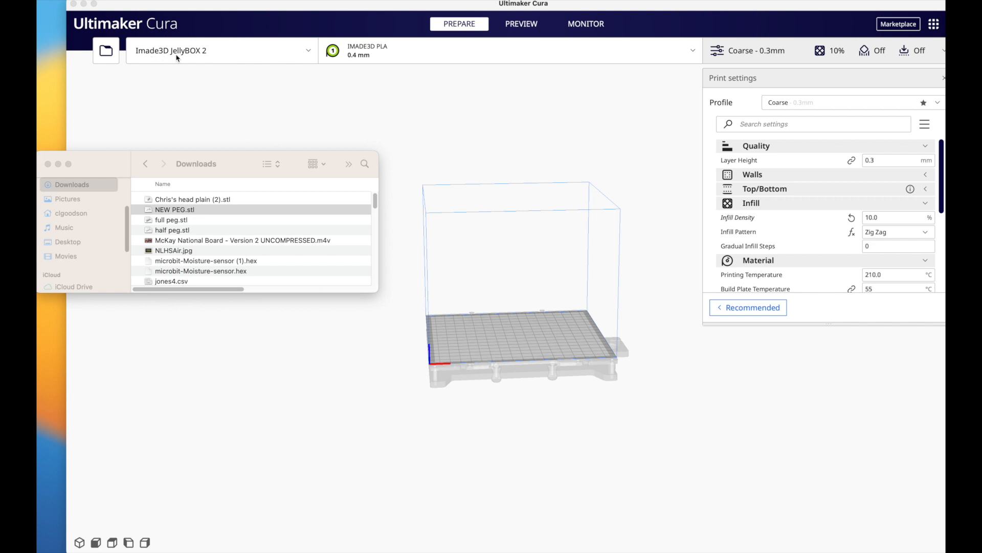
Step: Switch to Ultimaker Cura and load the exported head STL, copy (2), from Downloads onto the build plate
scroll(582, 354, up, 3)
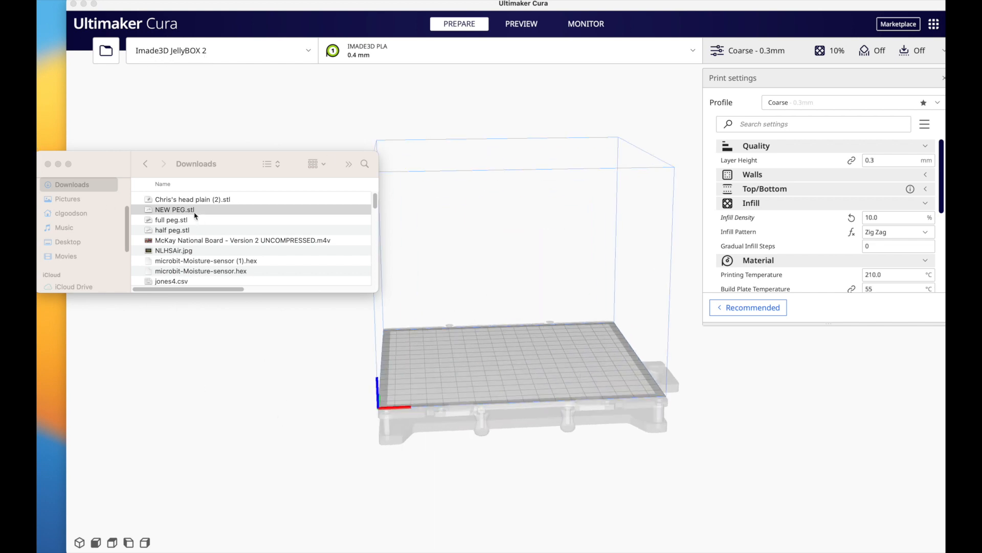
click(175, 200)
click(174, 200)
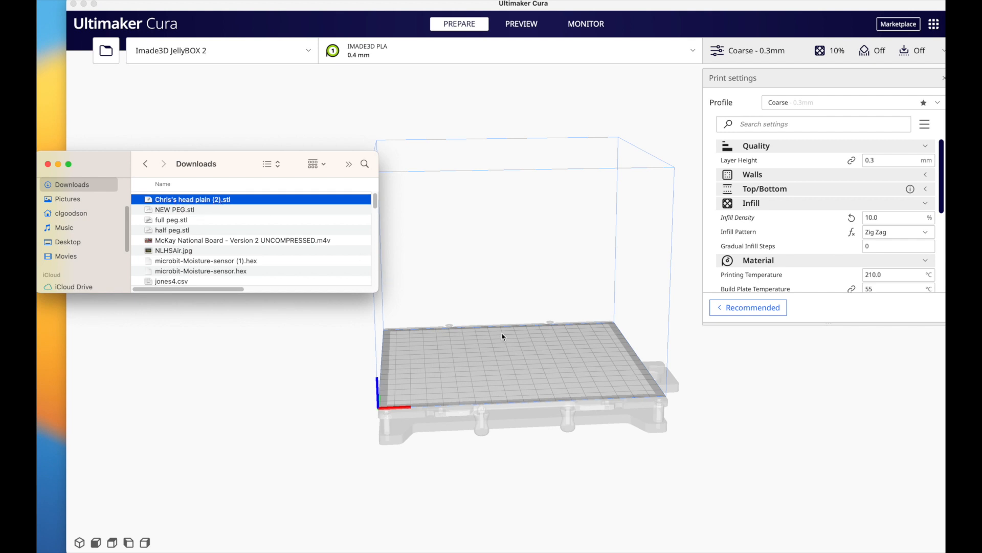
mouse_move(101, 169)
mouse_down()
mouse_move(117, 163)
mouse_move(105, 161)
mouse_up()
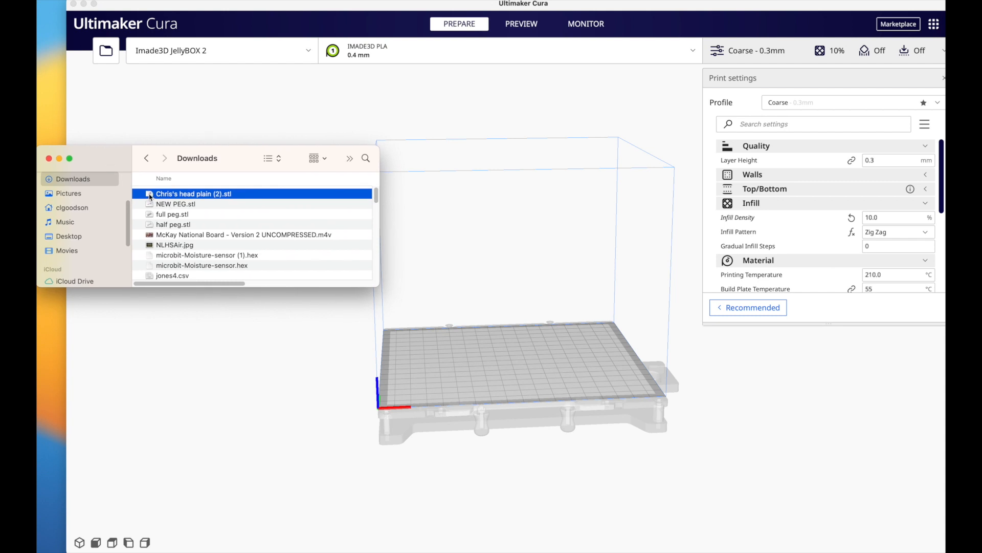
drag(150, 196, 512, 357)
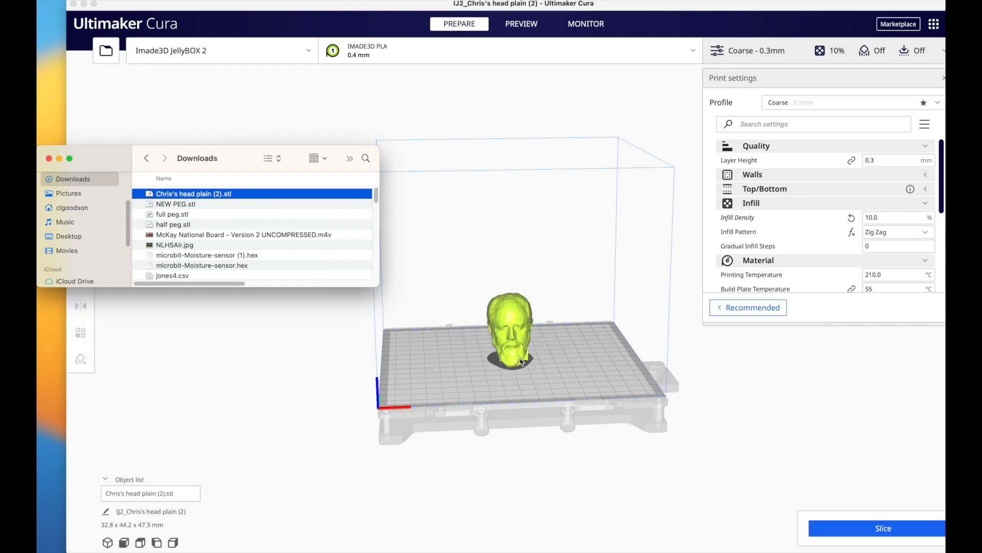
click(156, 4)
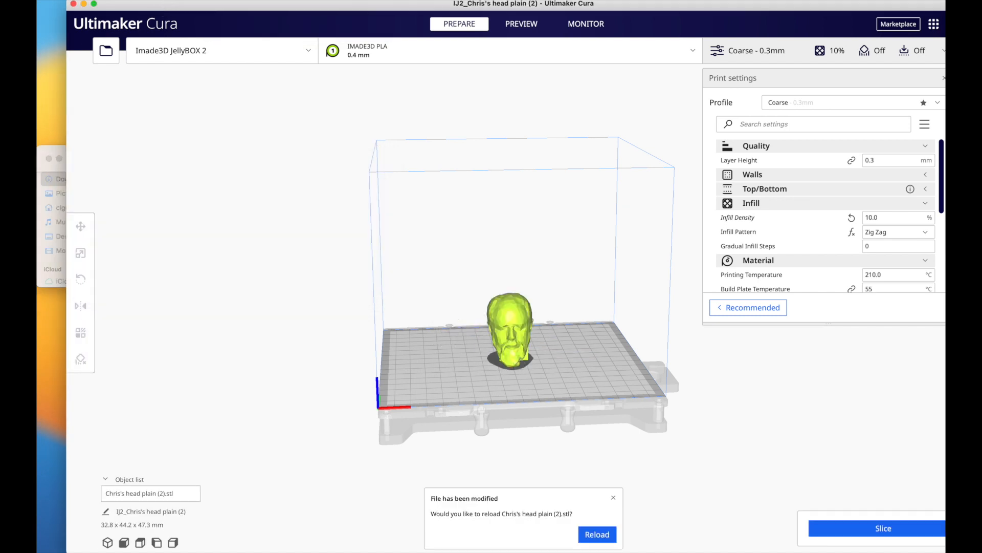
click(123, 0)
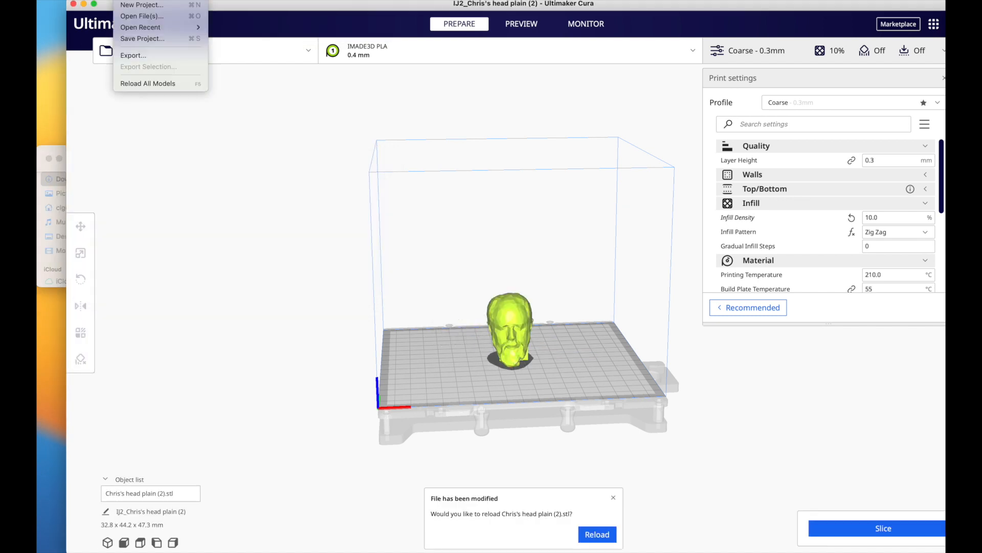
click(137, 18)
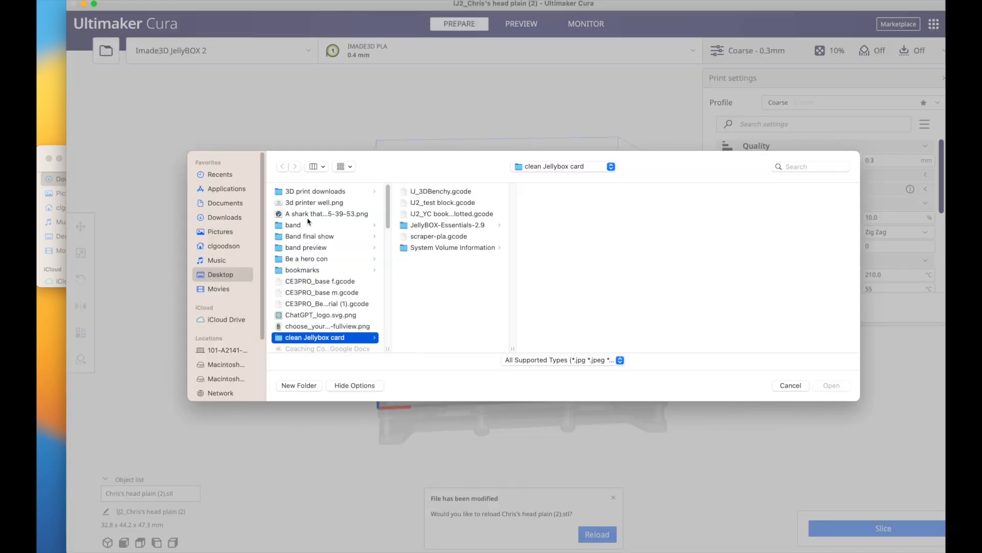
click(791, 386)
Step: Select the head model and shift it about 7 mm across the build plate
scroll(499, 302, up, 5)
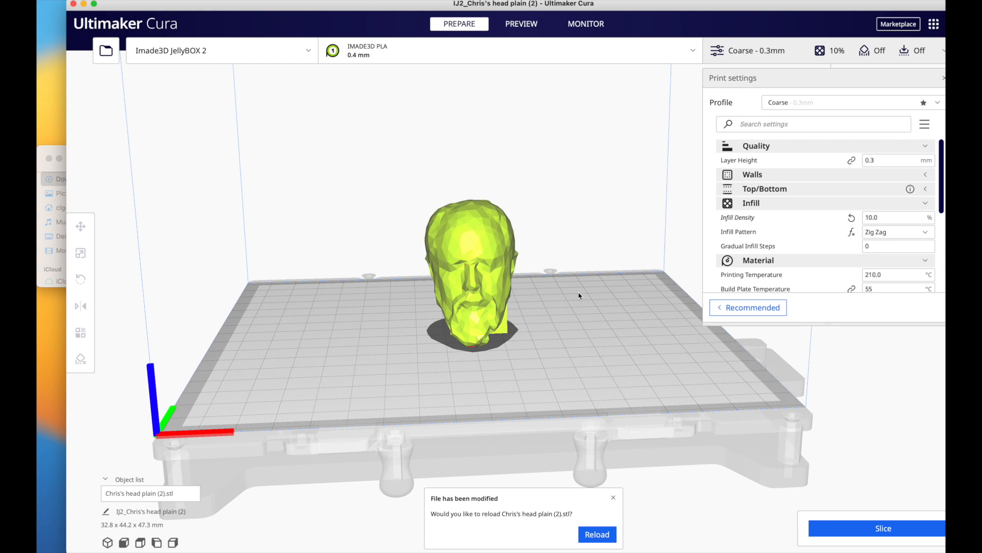
click(486, 332)
right_drag(487, 332, 609, 318)
mouse_move(479, 310)
mouse_down()
mouse_move(573, 312)
mouse_move(479, 311)
mouse_up()
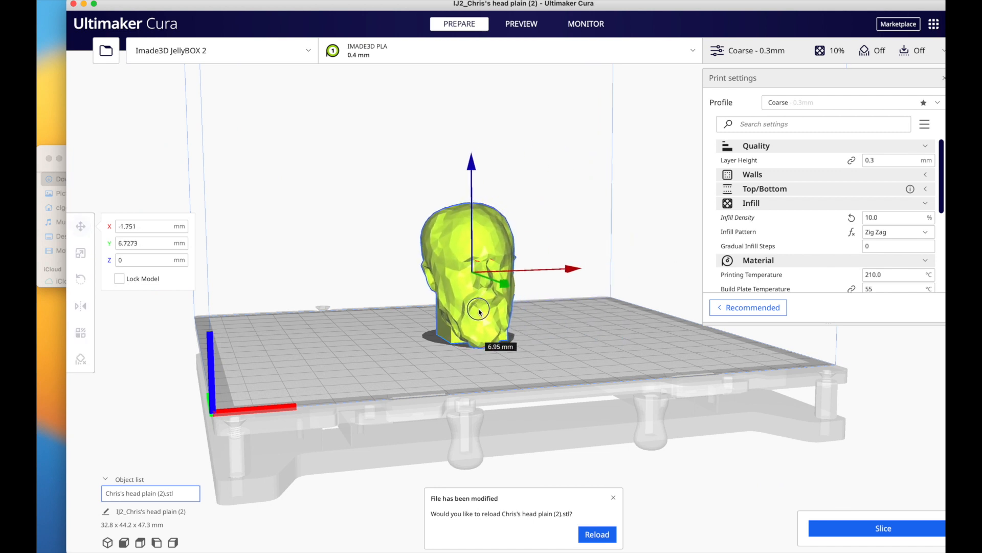
right_drag(594, 307, 586, 326)
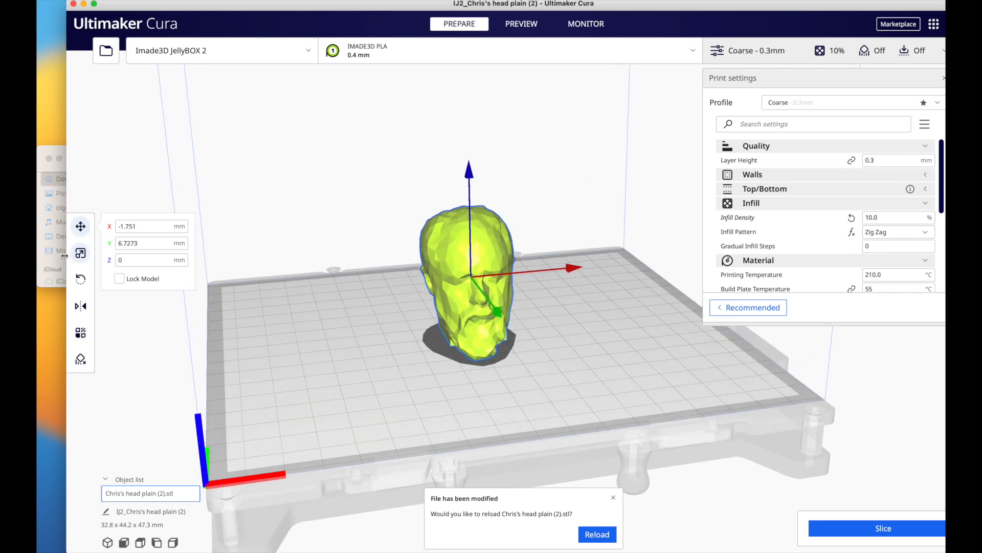
Step: Scale the head model uniformly to 150%
click(80, 253)
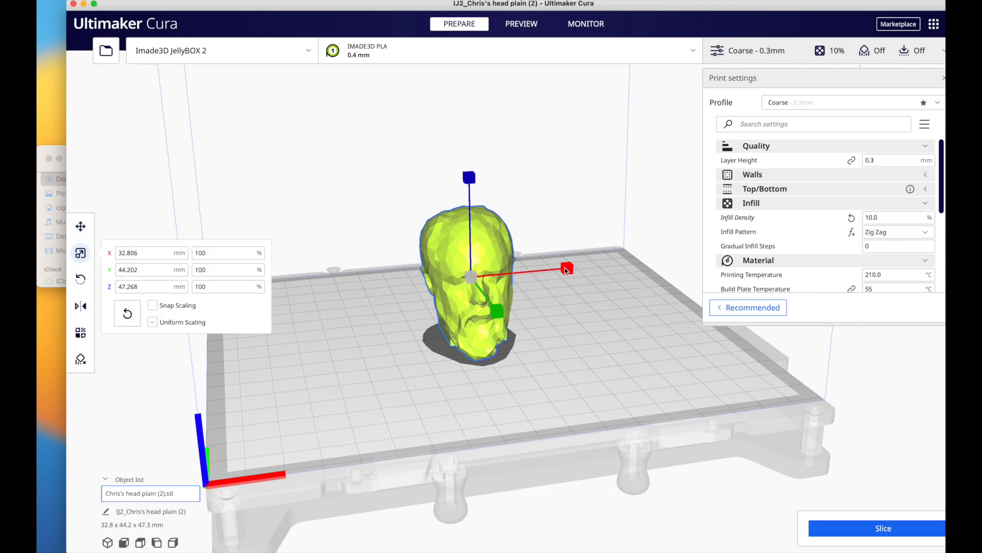
mouse_move(568, 268)
mouse_down()
mouse_move(625, 268)
mouse_move(544, 272)
mouse_move(559, 271)
mouse_up()
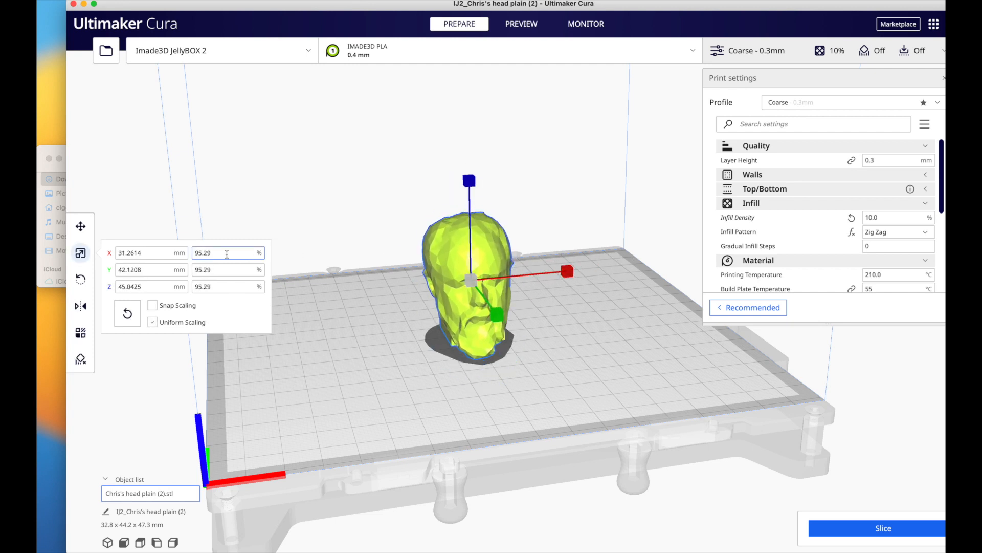
double_click(212, 252)
text(150)
key(Return)
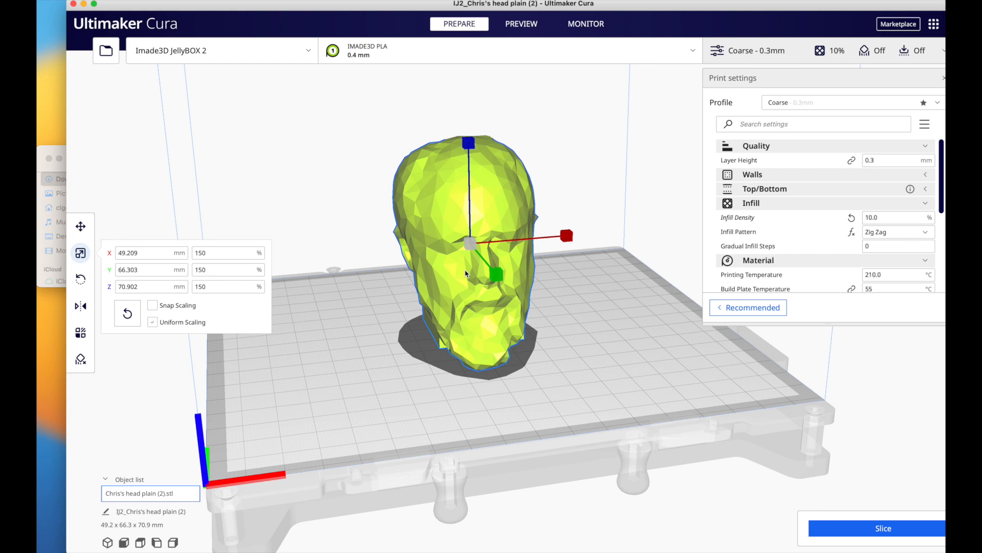
Step: Apply the Medium - 0.2 mm print profile, discarding the customized infill setting, and slice the head model
right_drag(497, 317, 767, 215)
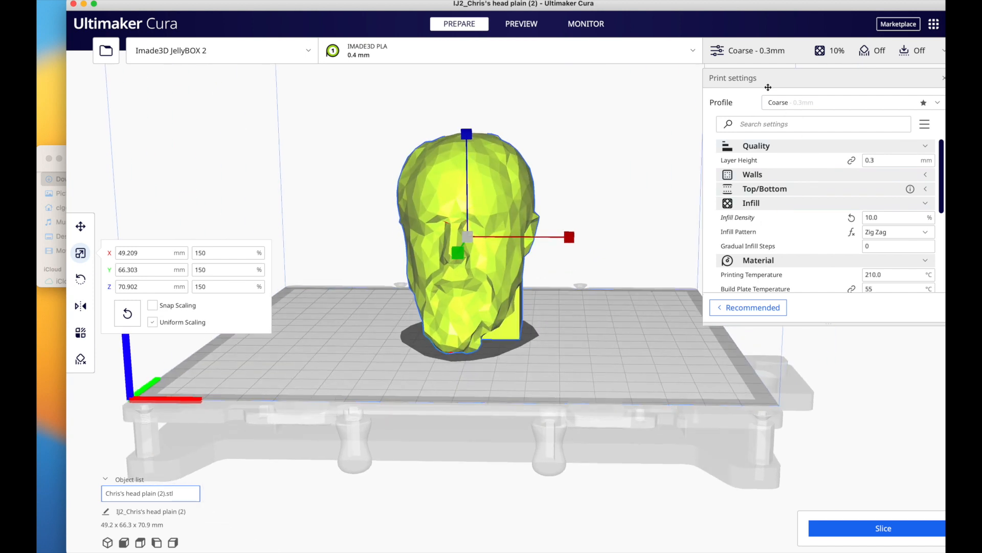
click(830, 105)
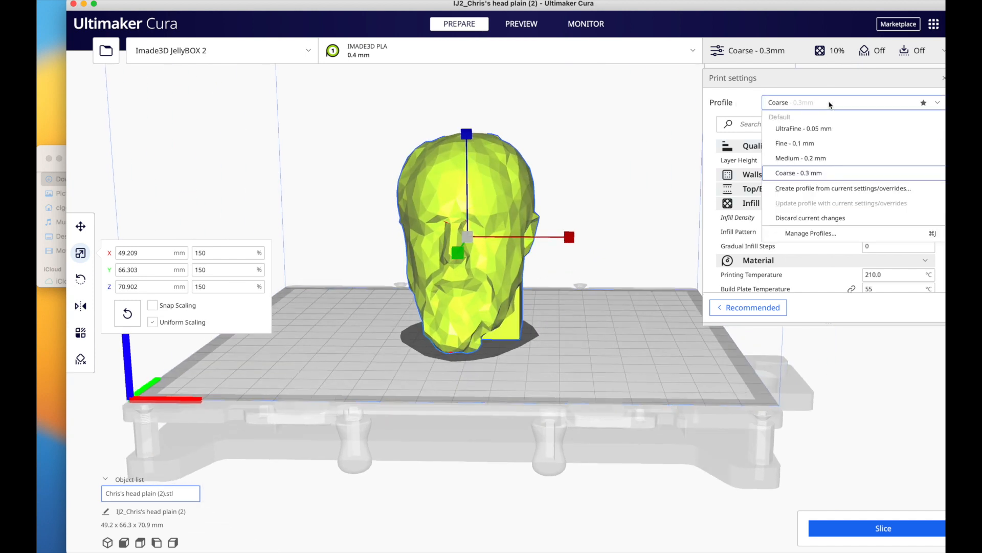
click(796, 159)
click(622, 387)
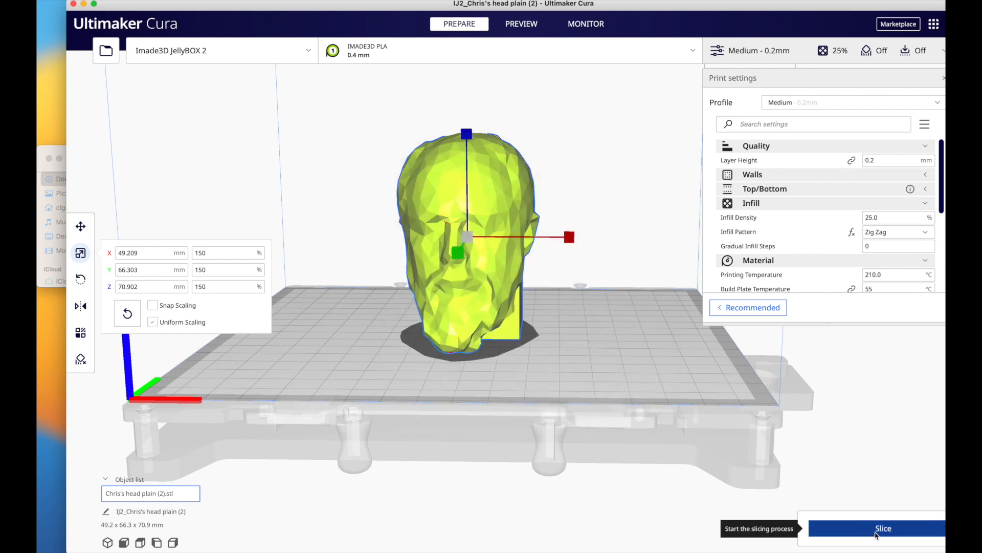
click(876, 532)
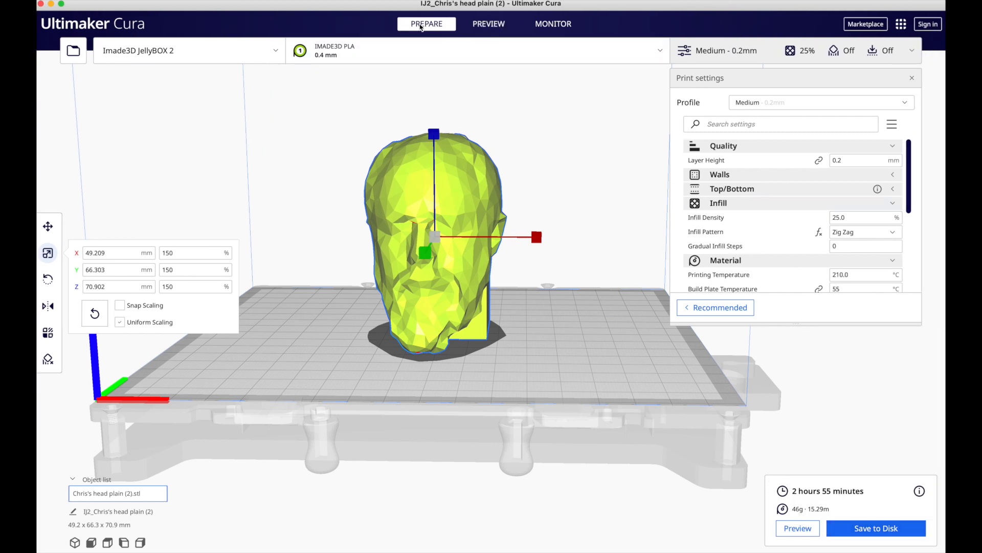
Step: Examine the sliced head in the layer preview, looking at the face, beard and neck block from several angles
click(490, 25)
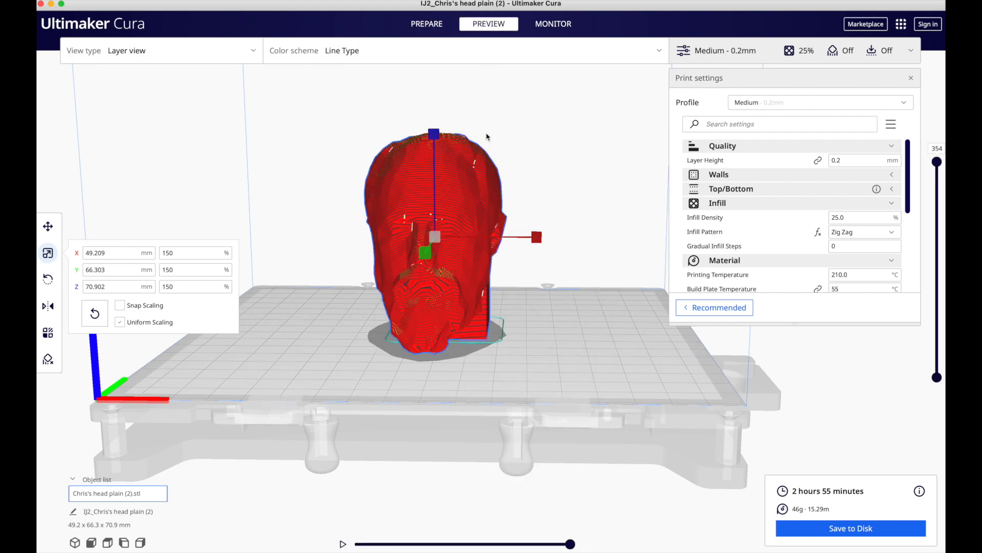
scroll(408, 203, up, 10)
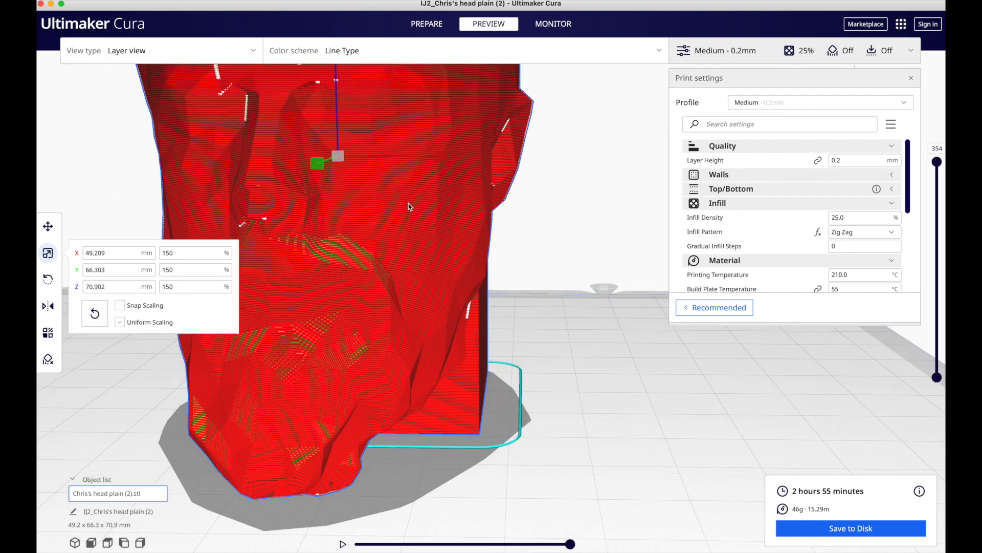
right_drag(428, 272, 529, 274)
scroll(528, 275, down, 10)
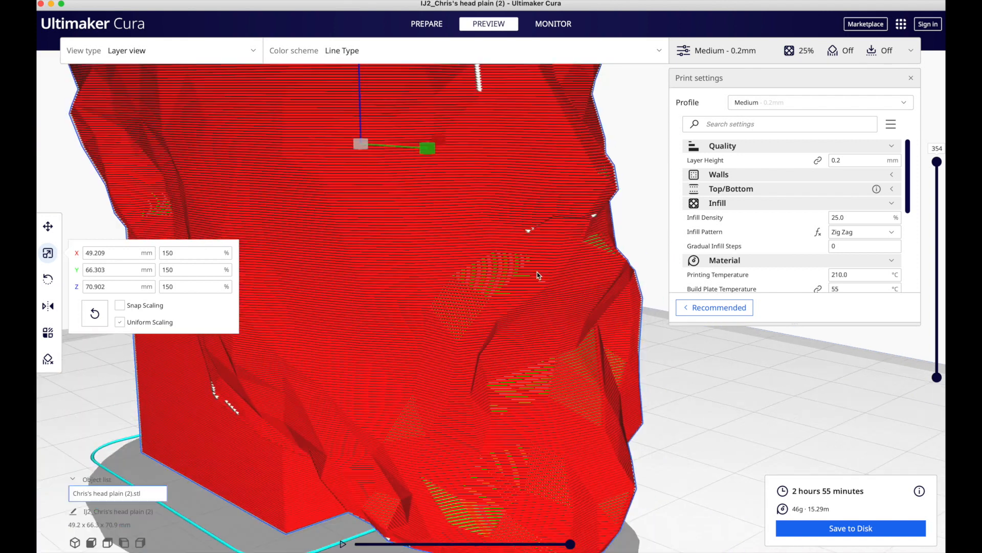
mouse_move(937, 163)
mouse_down()
mouse_move(941, 373)
mouse_move(936, 162)
mouse_up()
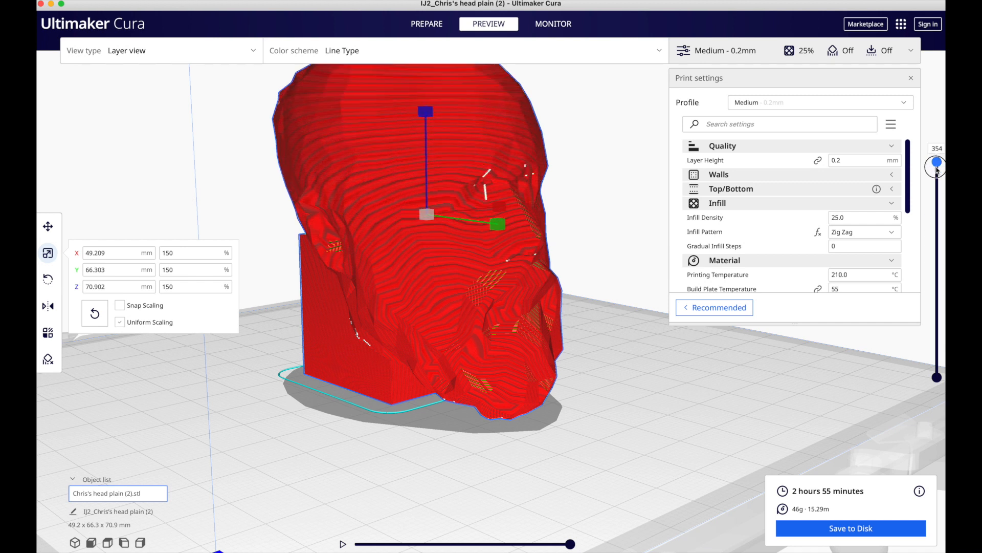
scroll(630, 303, down, 3)
right_drag(630, 302, 501, 291)
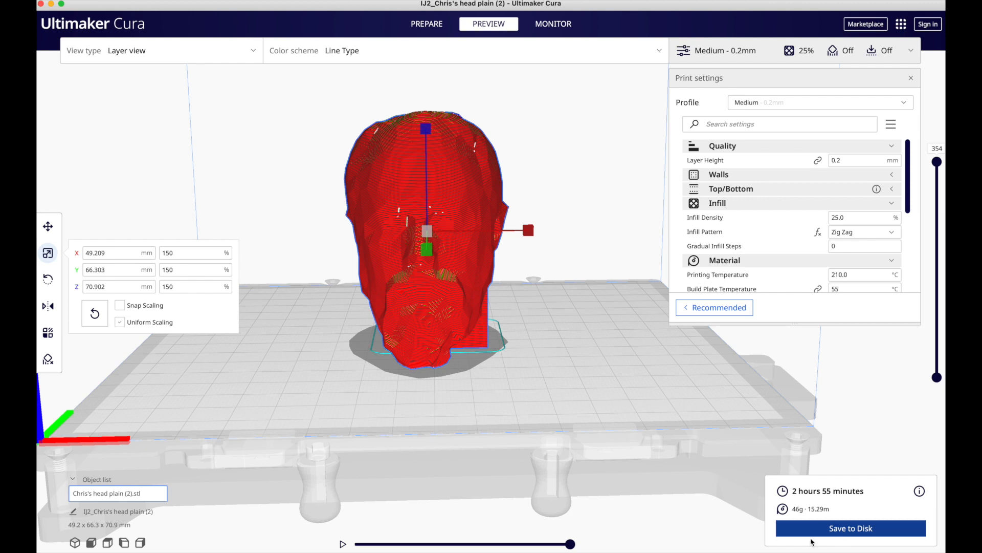
Step: Save the sliced head model to disk as a G-code file
click(834, 532)
scroll(324, 266, down, 2)
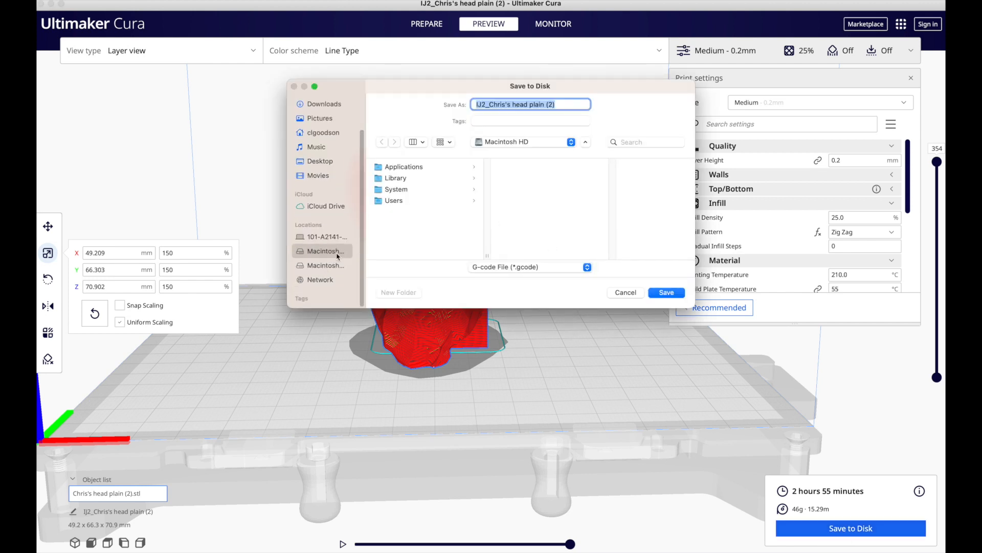